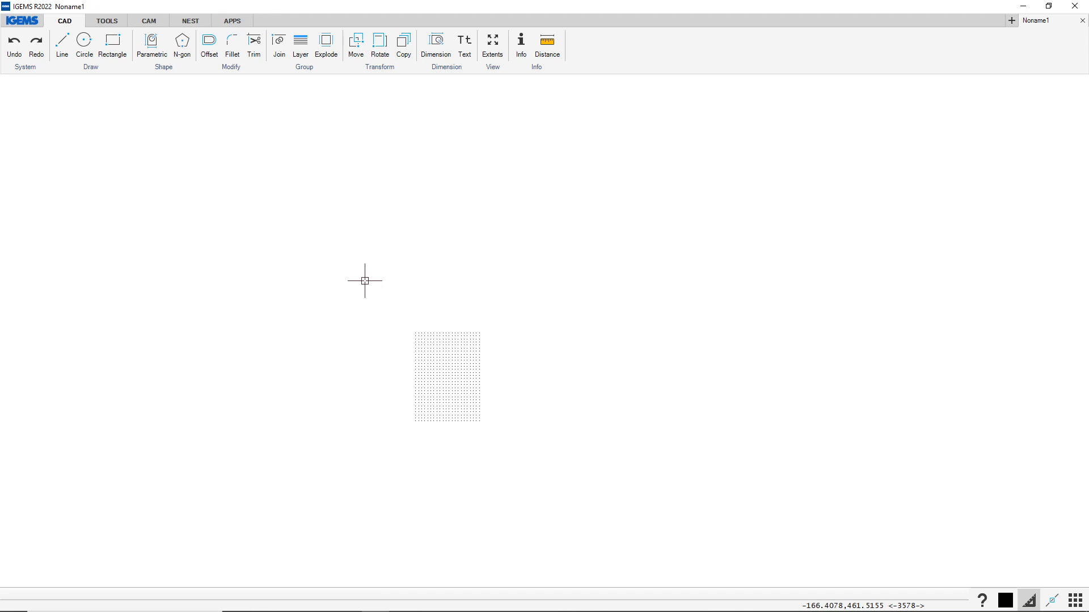
Step: Examine the program's version information and its history of changes, including the available category, tag and search filters
left_click(23, 20)
left_click(69, 236)
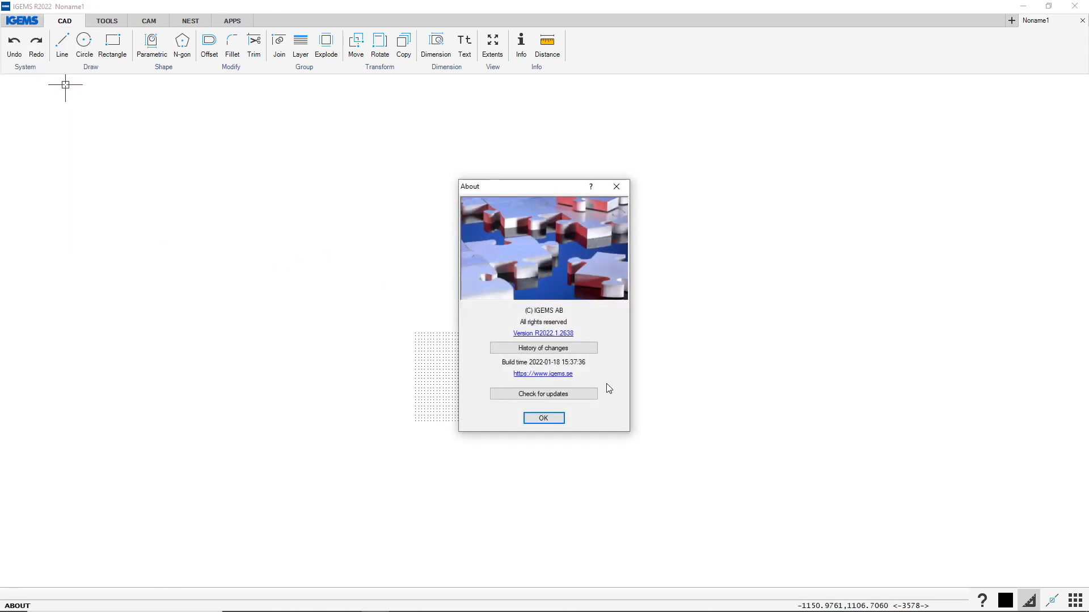
left_click(579, 347)
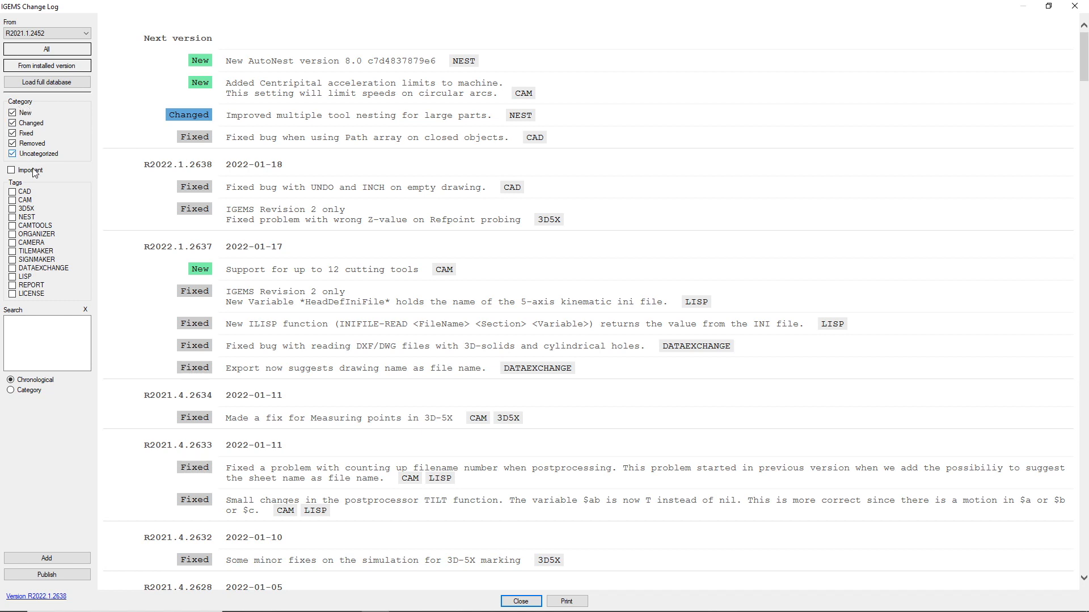
left_click(41, 350)
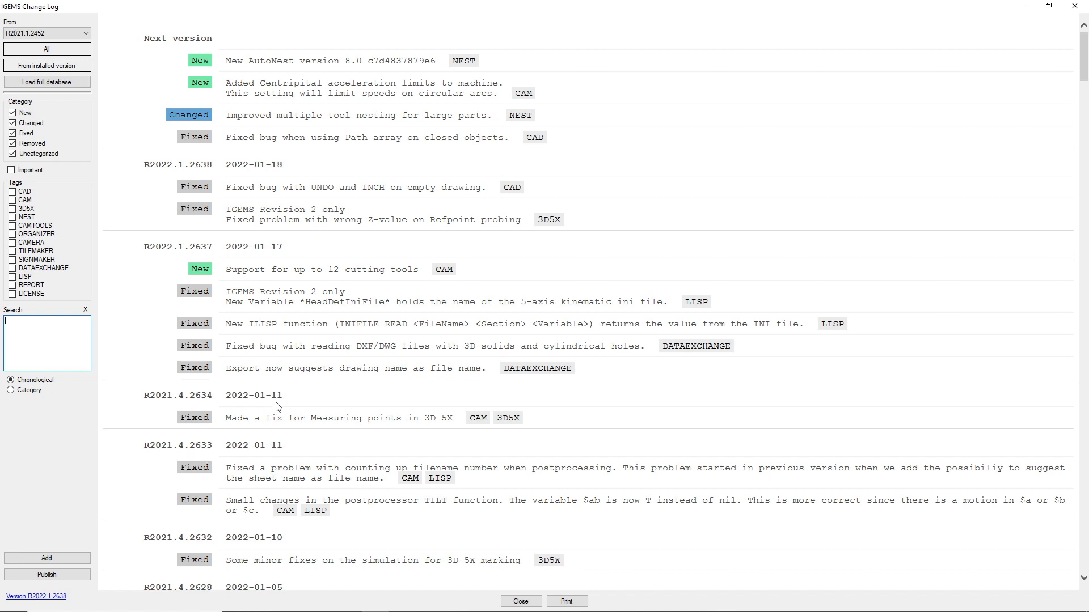
left_click(520, 601)
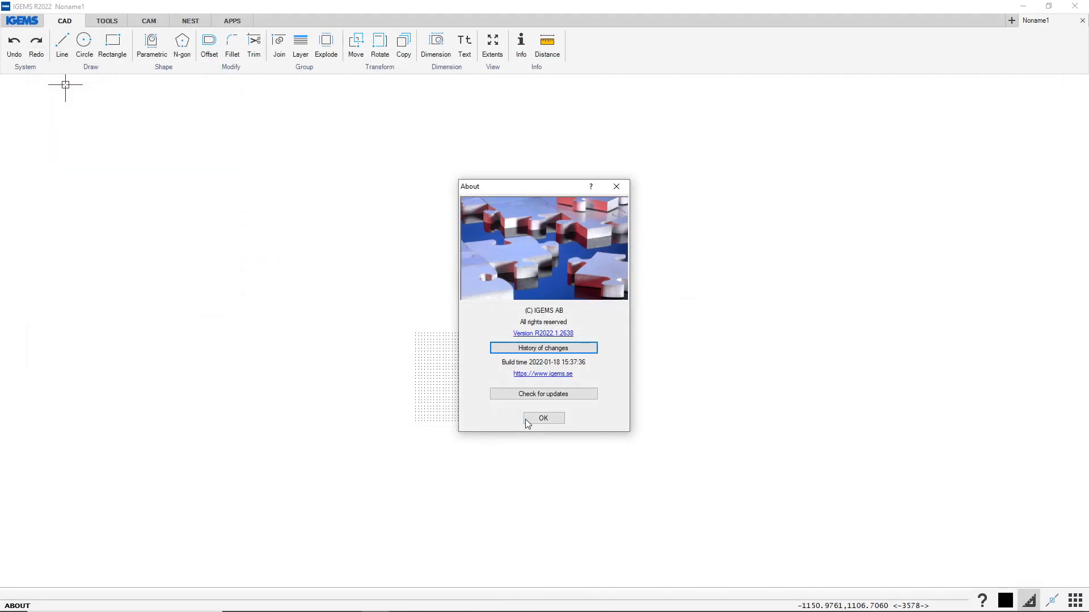
left_click(616, 186)
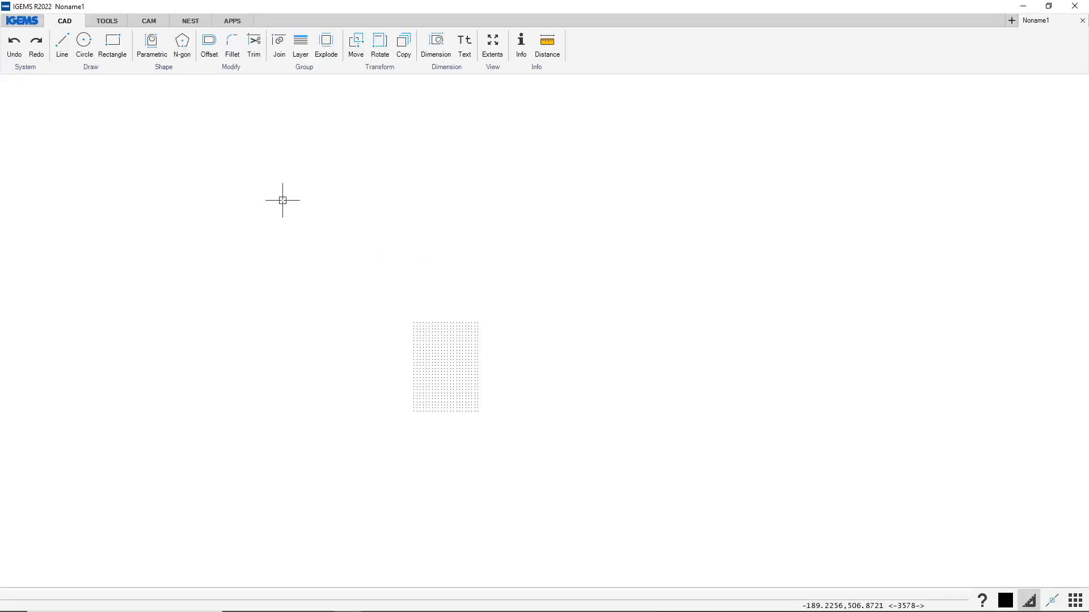
Step: Import the sample drawings Import-1.dwg through Import-6.dwg together, using automatic placement
left_click(36, 22)
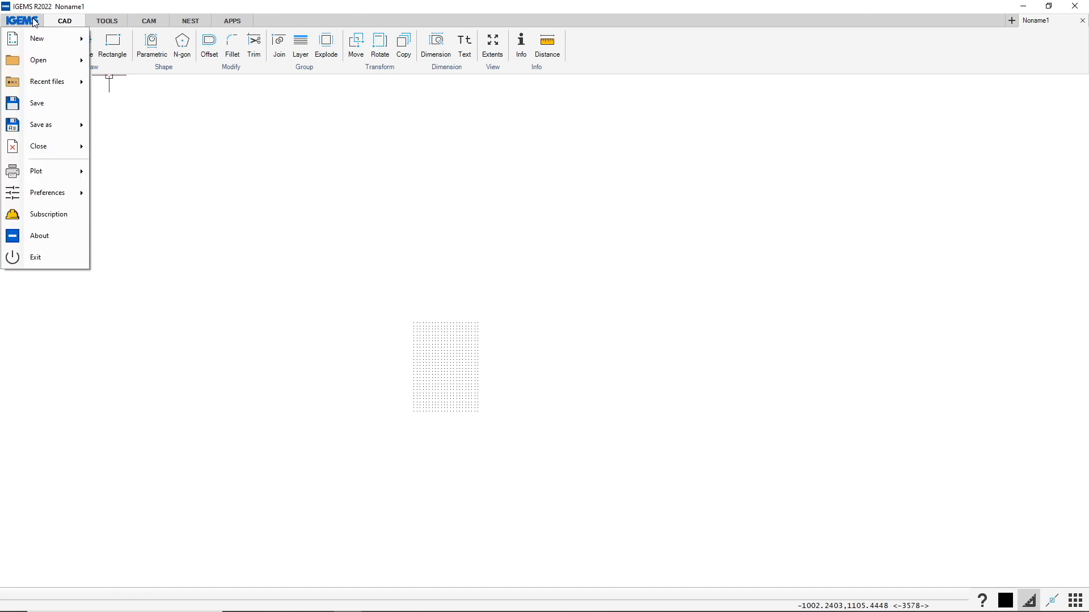
mouse_move(54, 61)
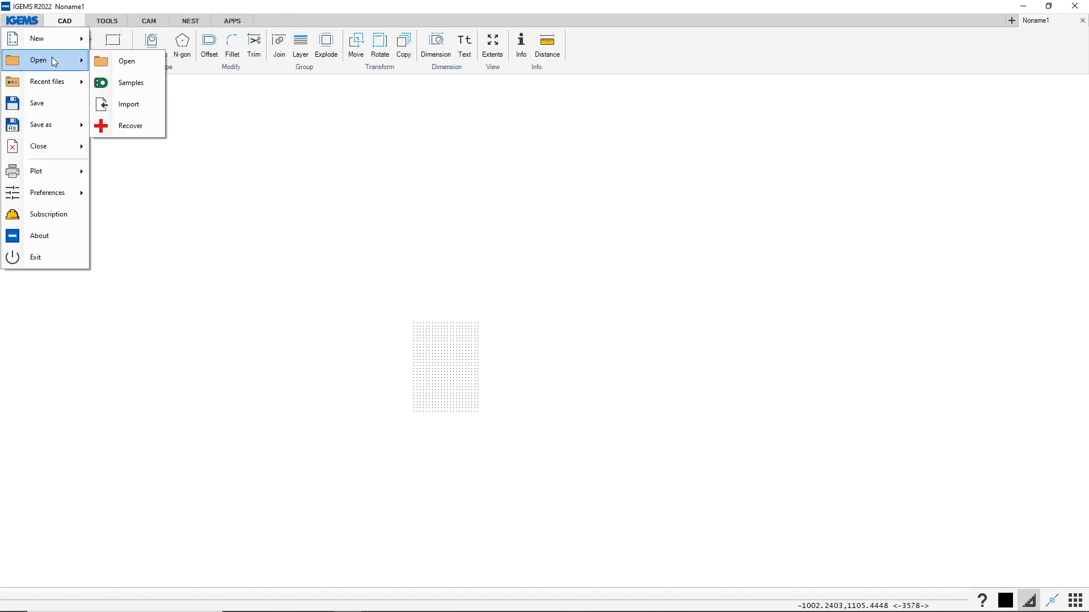
left_click(103, 100)
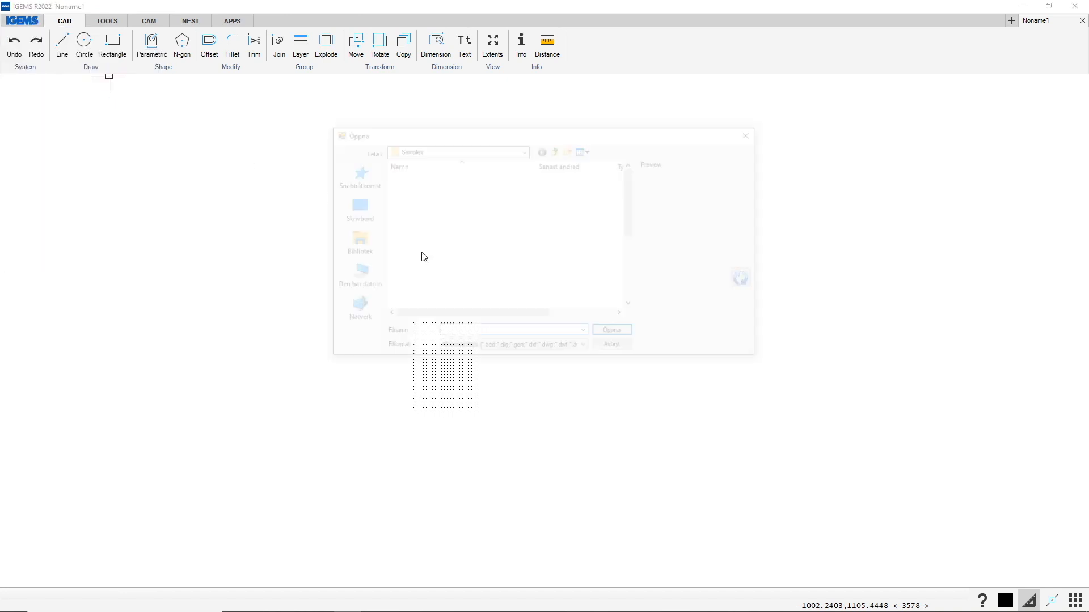
left_click(423, 242)
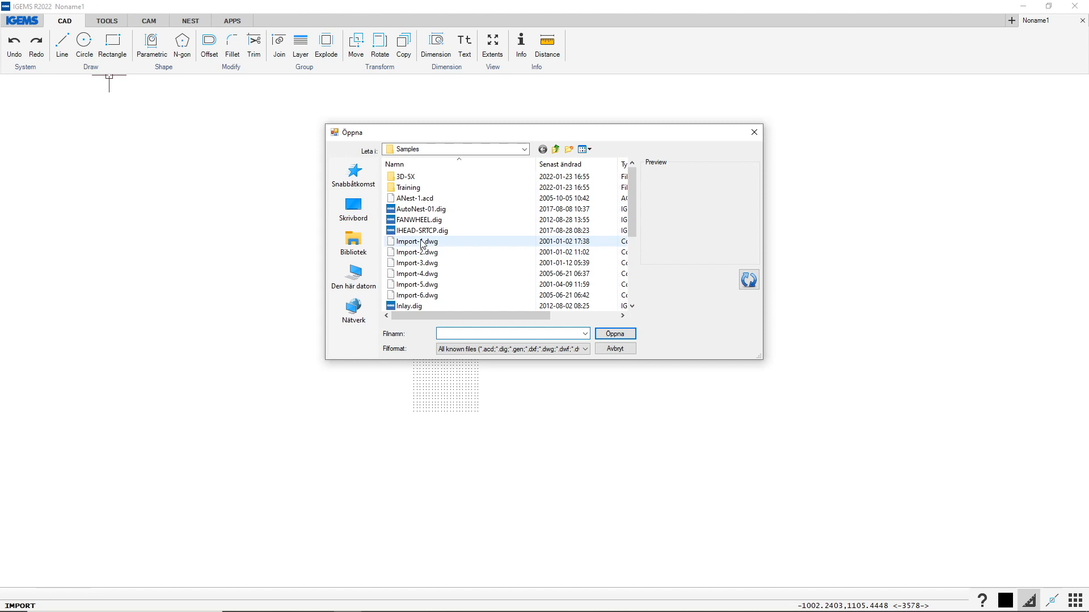
left_click(423, 296, "shift")
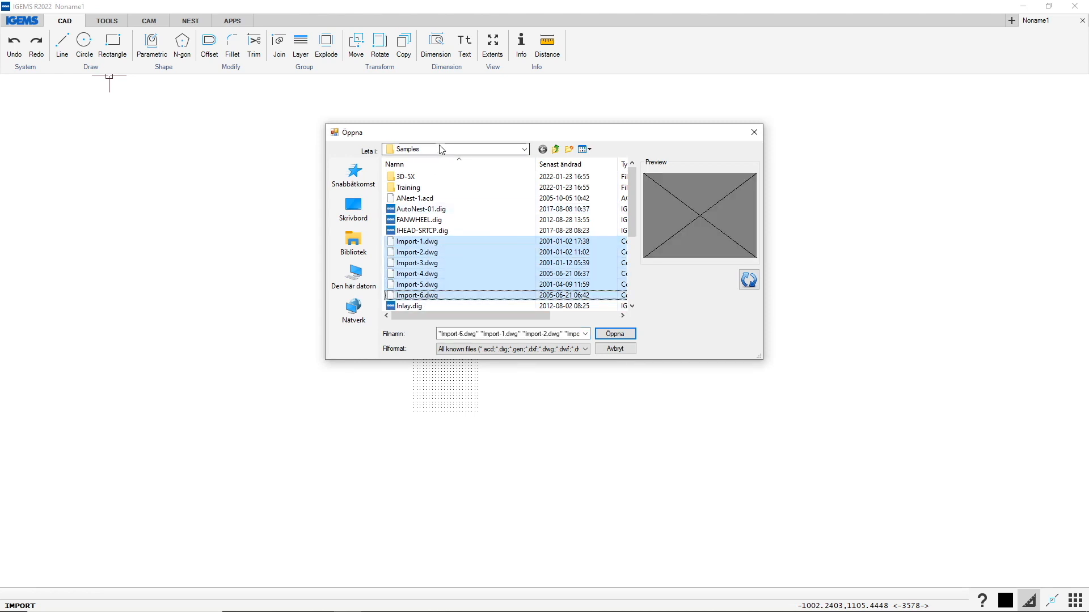
left_click(615, 334)
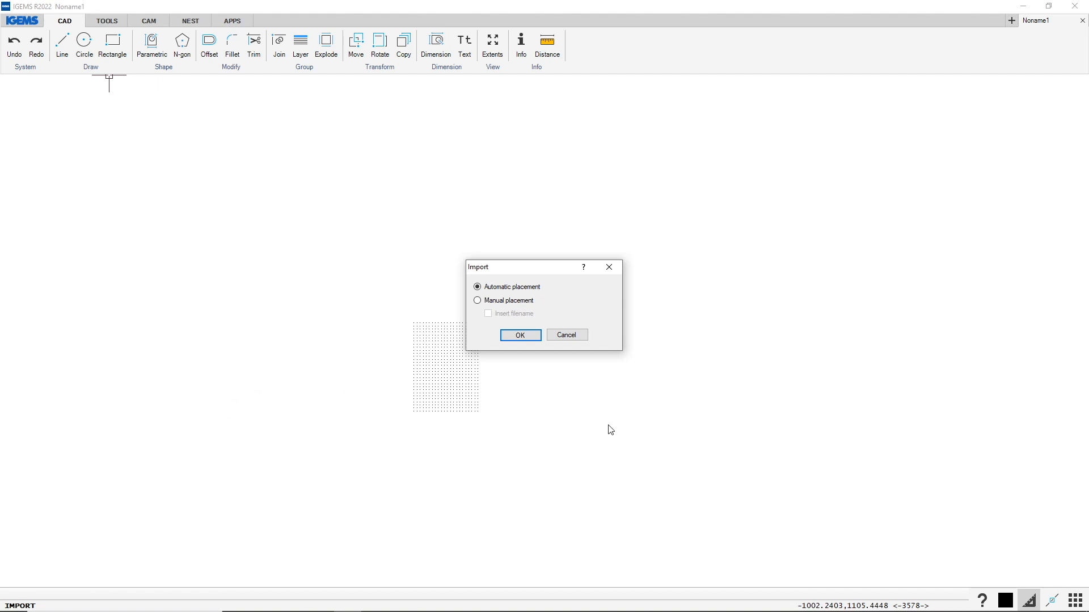
left_click(534, 337)
scroll(245, 382, "down", 6)
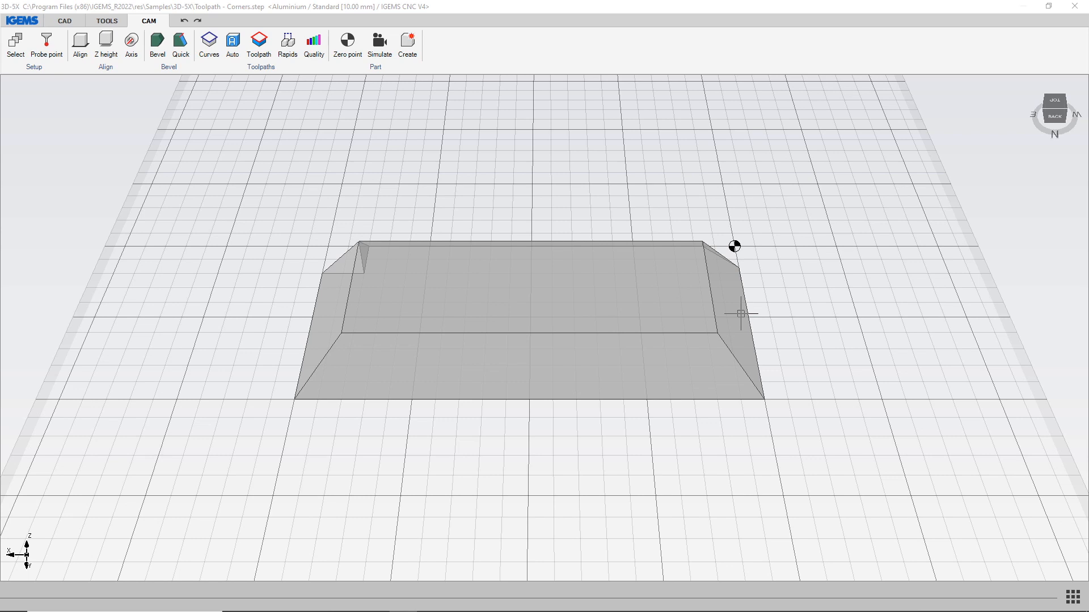
Step: Generate an automatic ruled toolpath for all contours with Medium external and X-fine internal quality, and enable corner loops on it
left_click(233, 43)
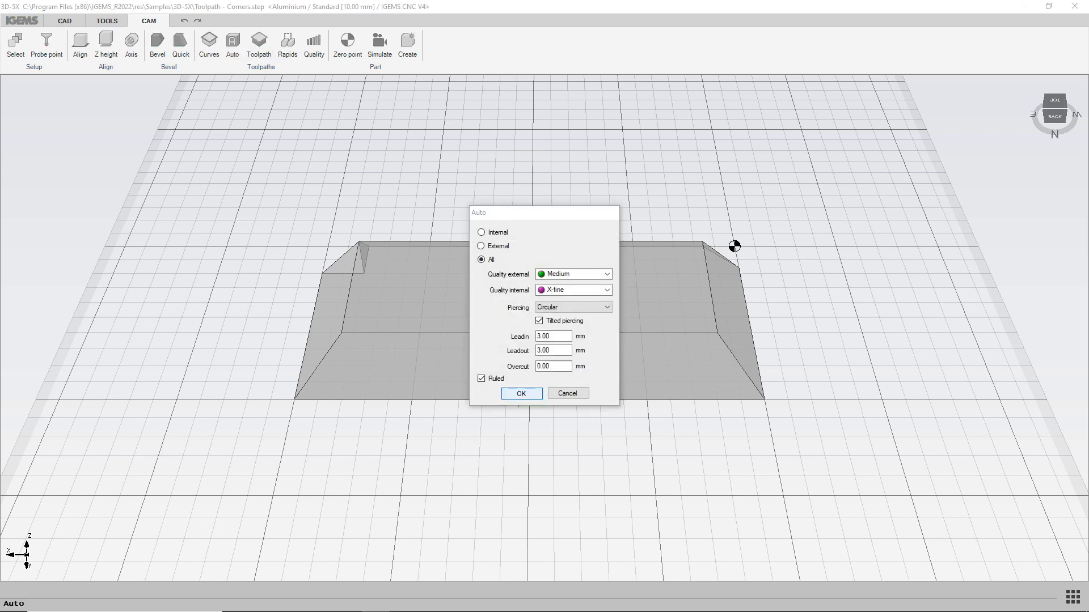
left_click(521, 394)
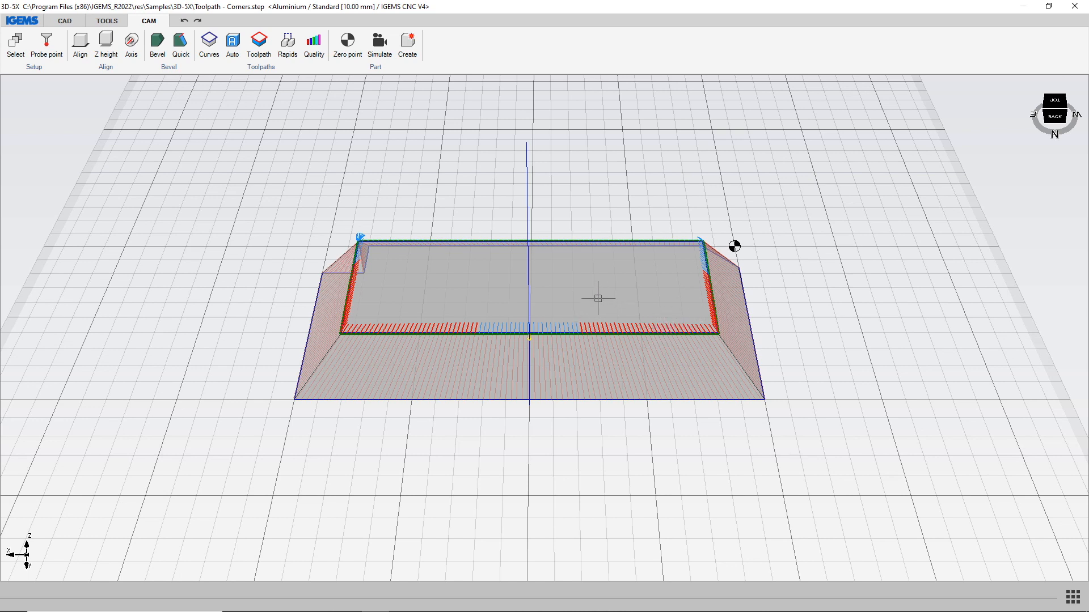
left_click(260, 45)
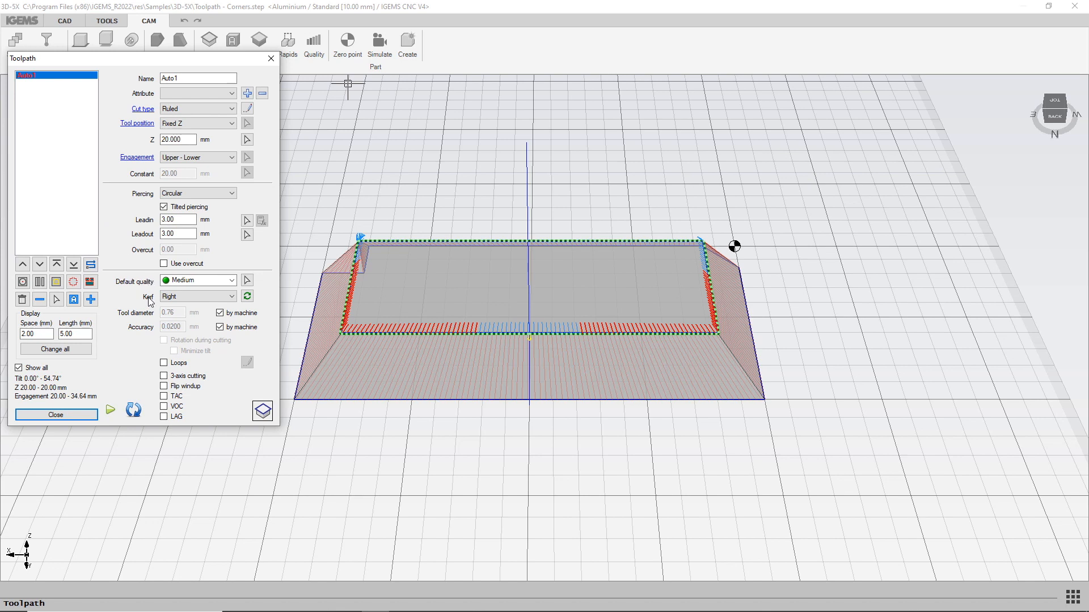
left_click(164, 363)
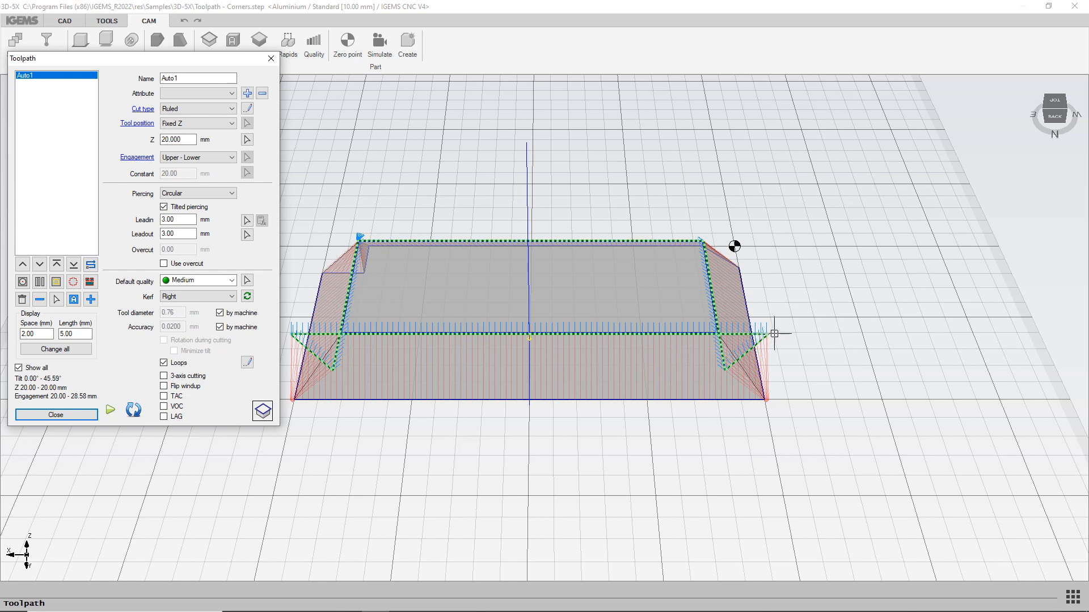
Step: Try the Smooth and Radius corner loop shapes, return to Straight, and switch on the minimal loop option
left_click(247, 363)
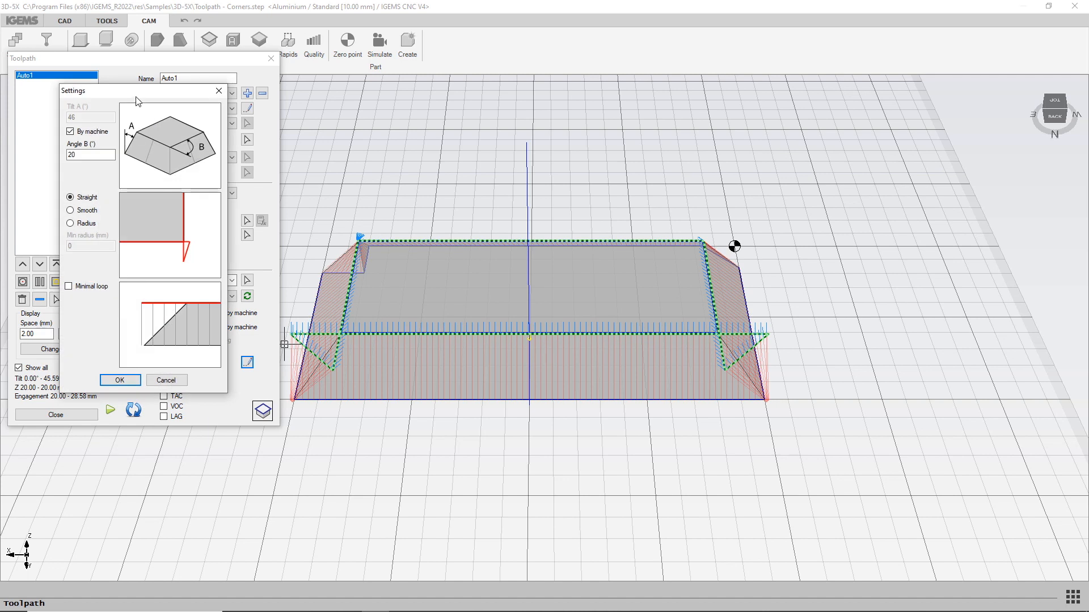
left_click_drag(136, 98, 185, 181)
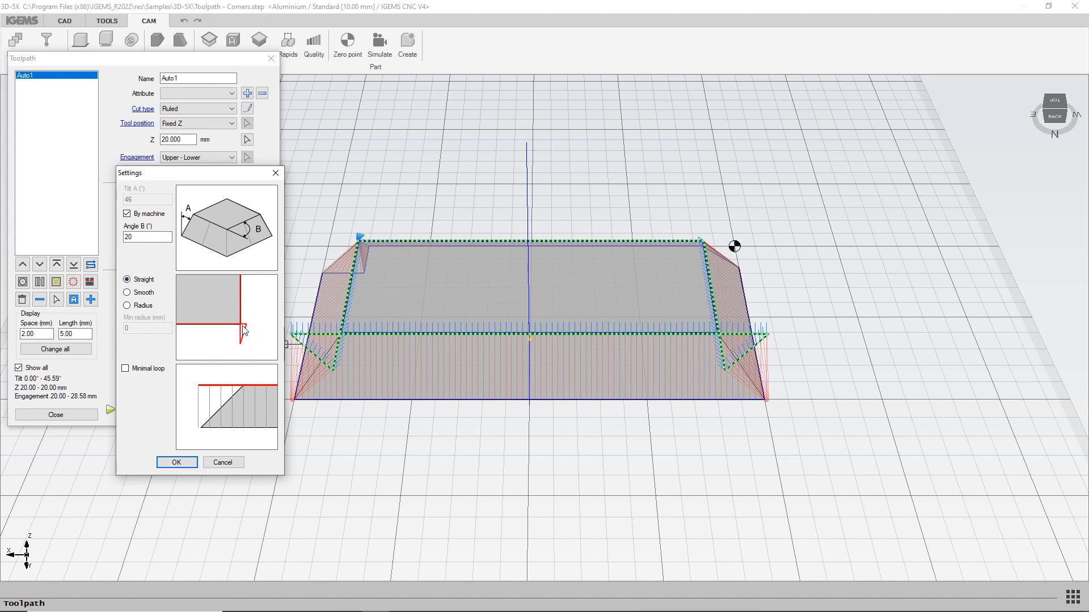
left_click(127, 292)
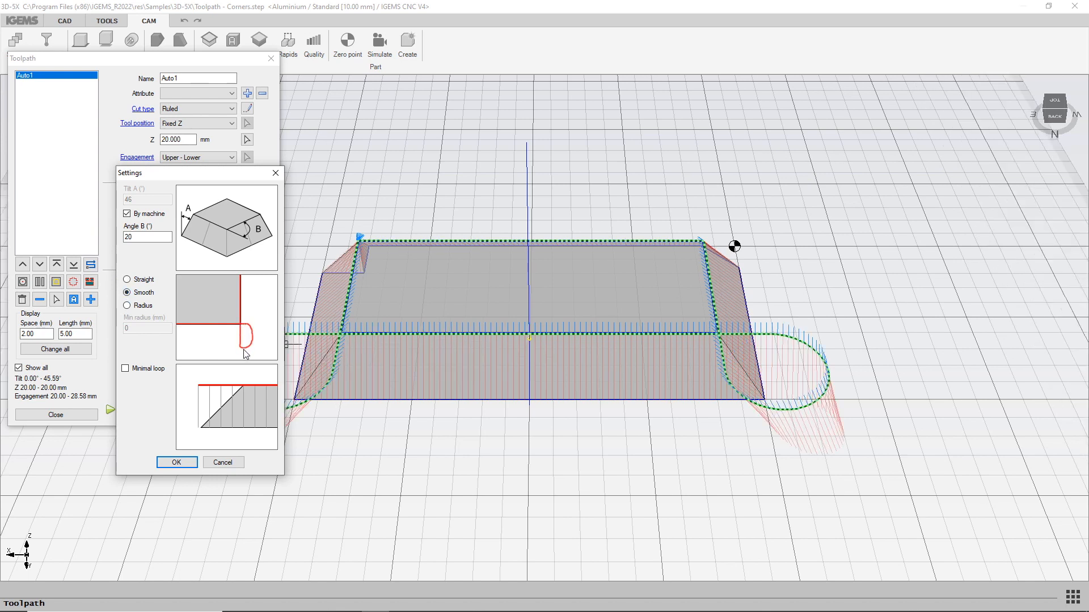
left_click(144, 306)
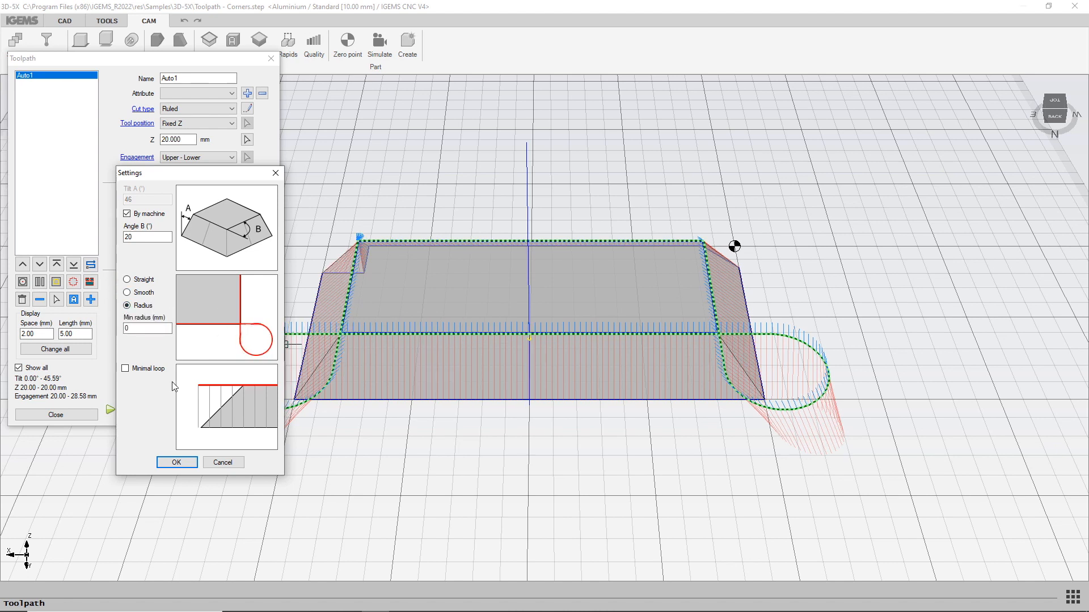
left_click(127, 281)
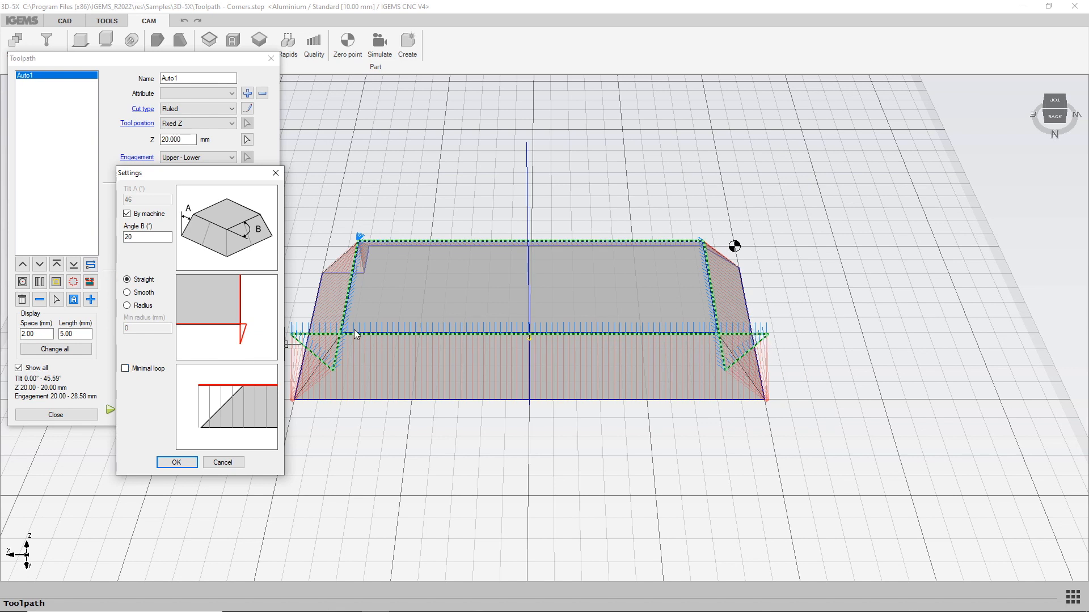
left_click(125, 369)
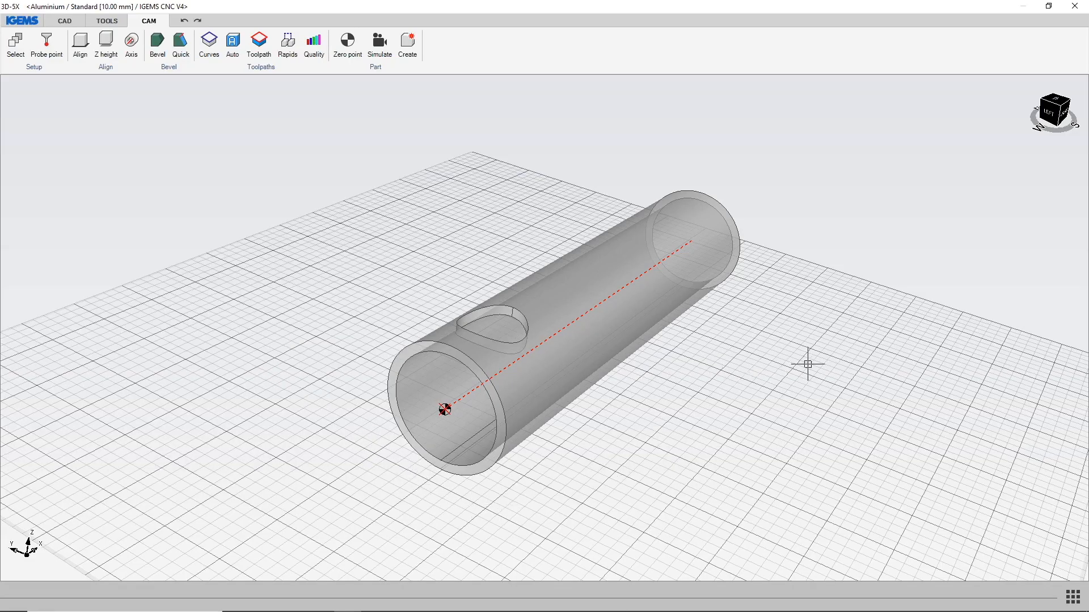
middle_click_drag(807, 363, 687, 396)
middle_click_drag(381, 326, 408, 263)
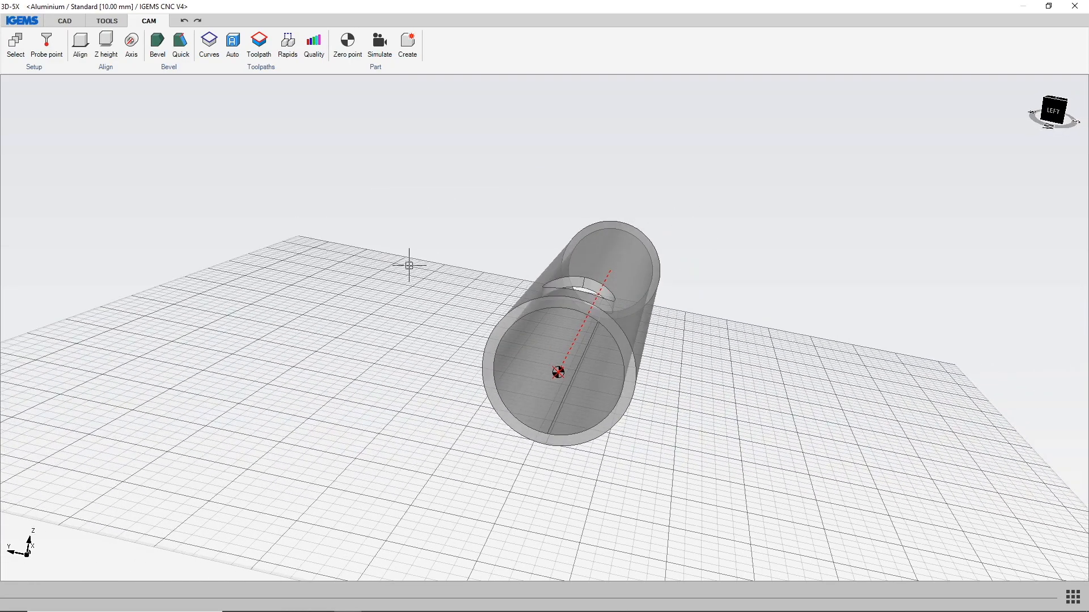
middle_click_drag(561, 316, 558, 350)
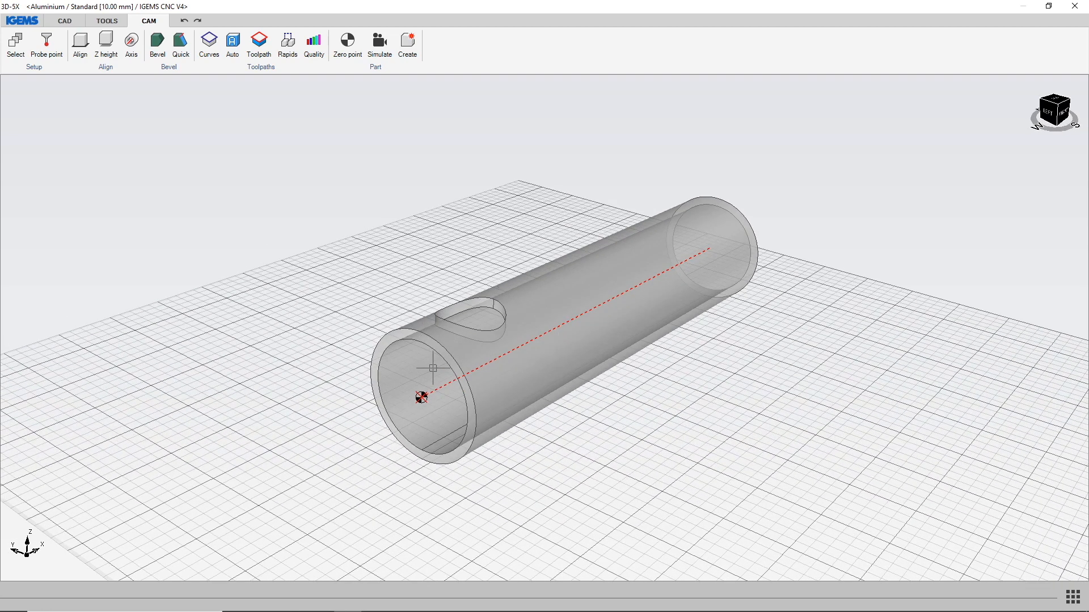
left_click(114, 24)
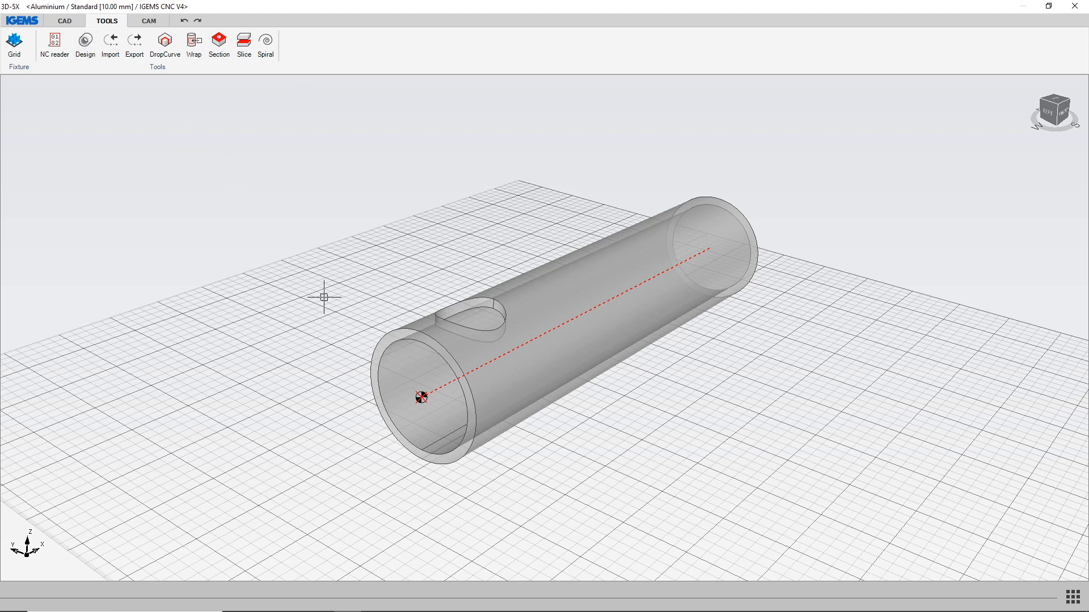
Step: Extract the closed boundary curves from the tube's outer surface
left_click(149, 21)
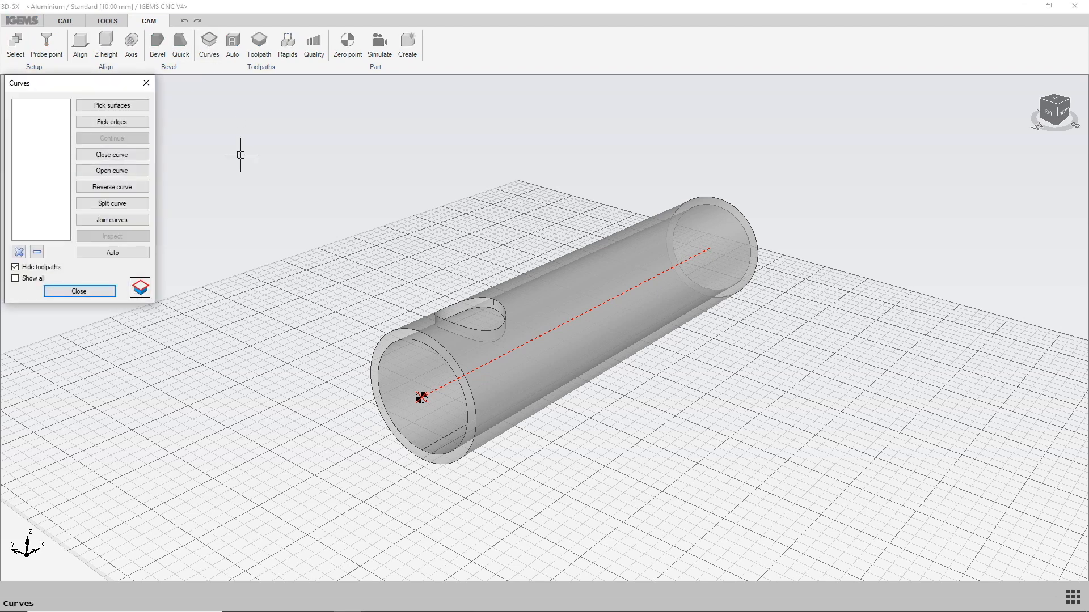
left_click(130, 110)
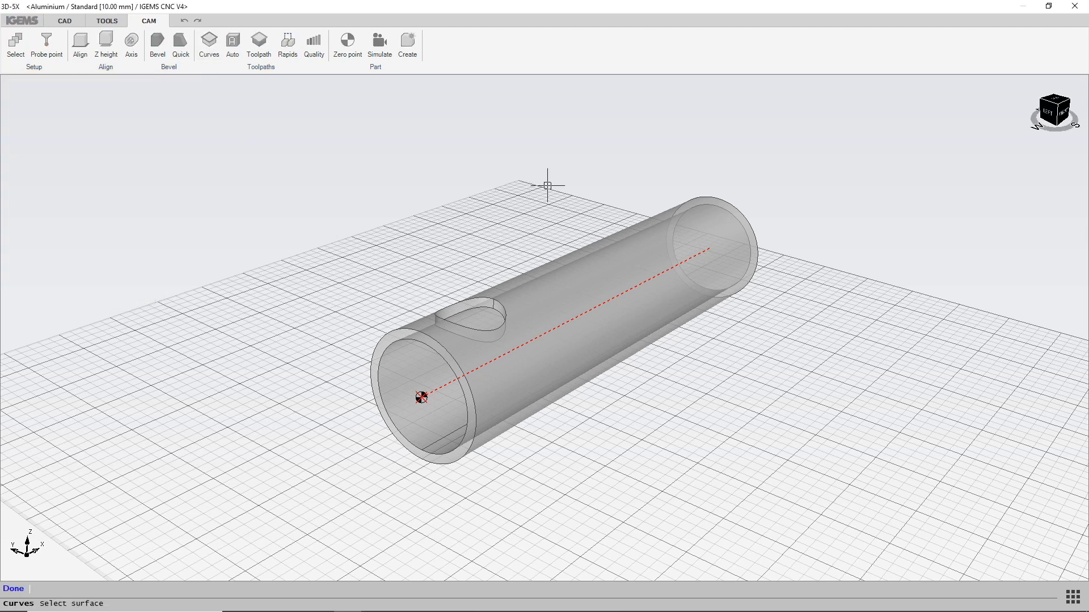
left_click(569, 293)
right_click(393, 267)
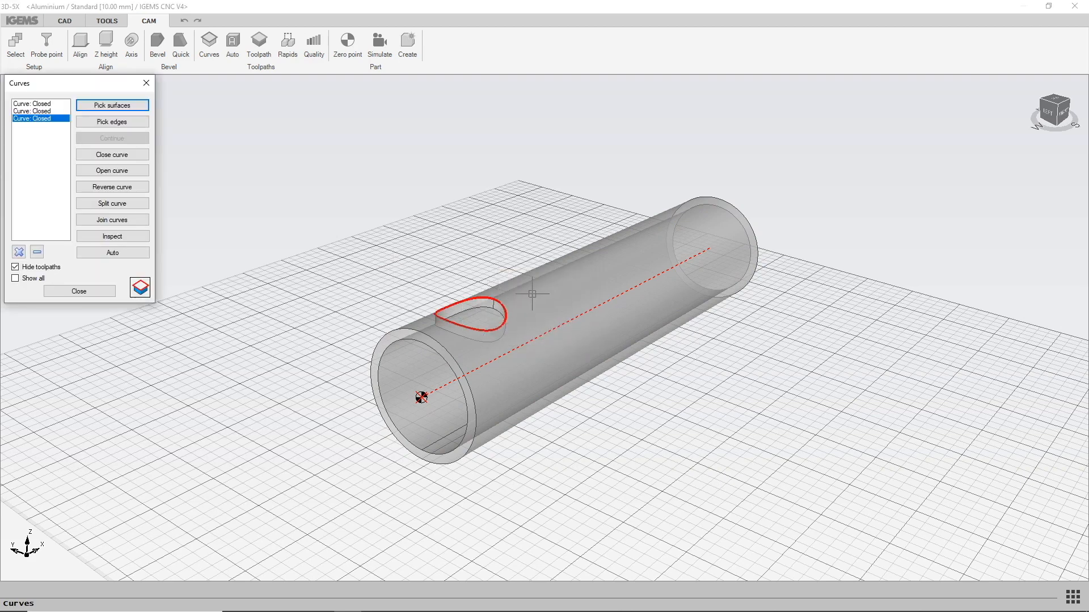
Step: Add a toolpath on the outer curve of the tube's teardrop opening, starting near its pointed end, with lead-in and lead-out inside the opening
scroll(564, 328, "up", 3)
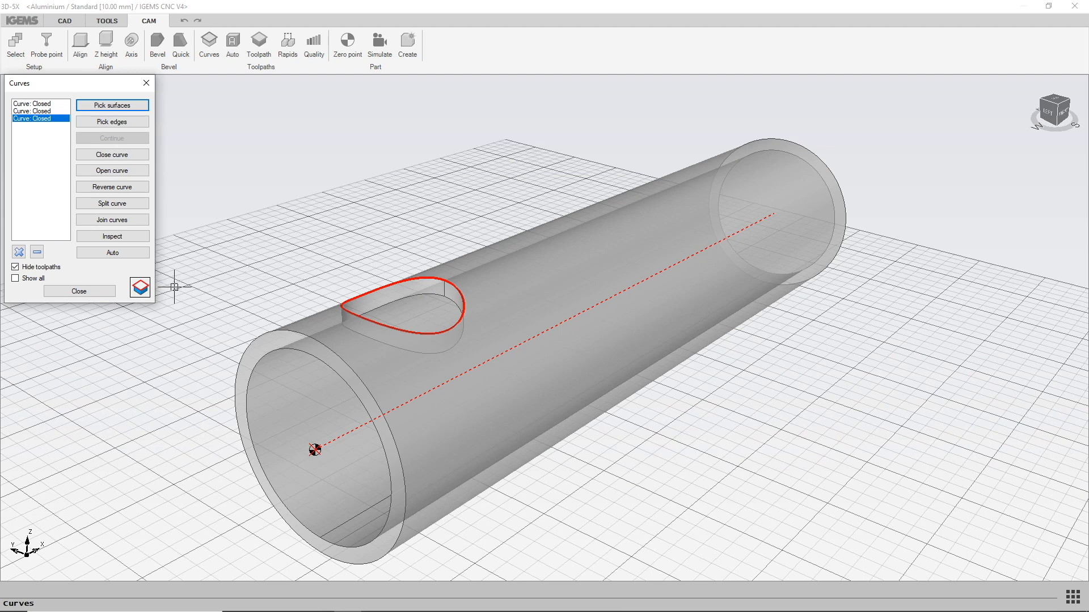
left_click(140, 288)
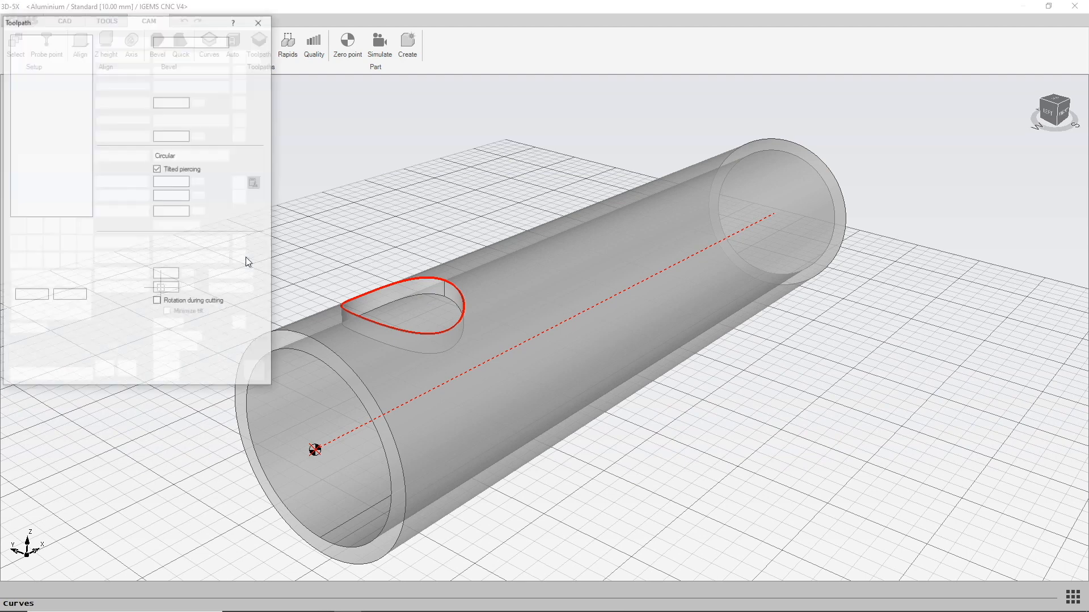
left_click(85, 262)
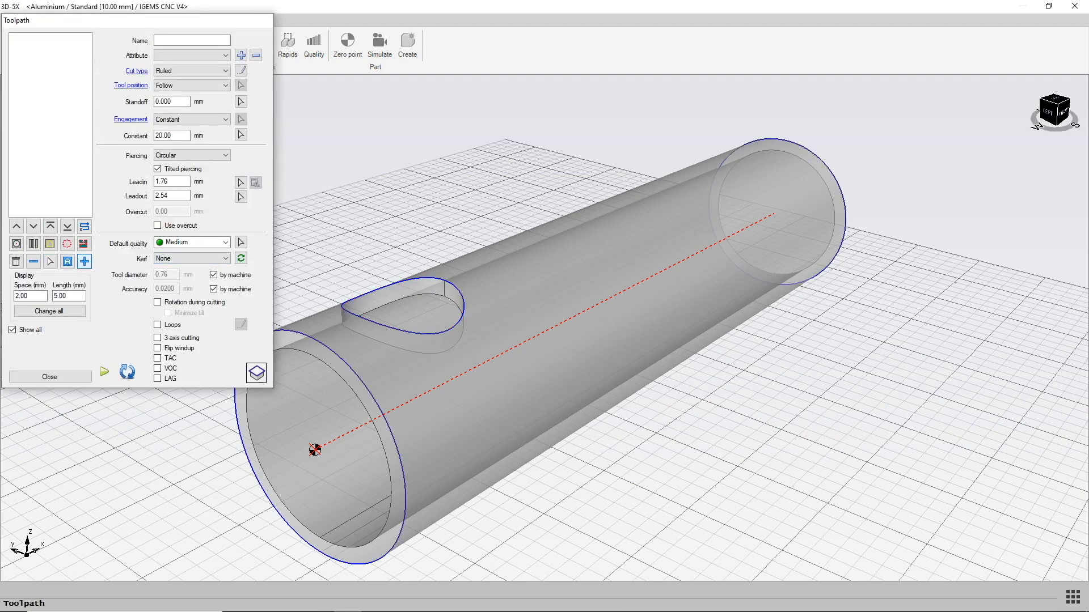
left_click(343, 306)
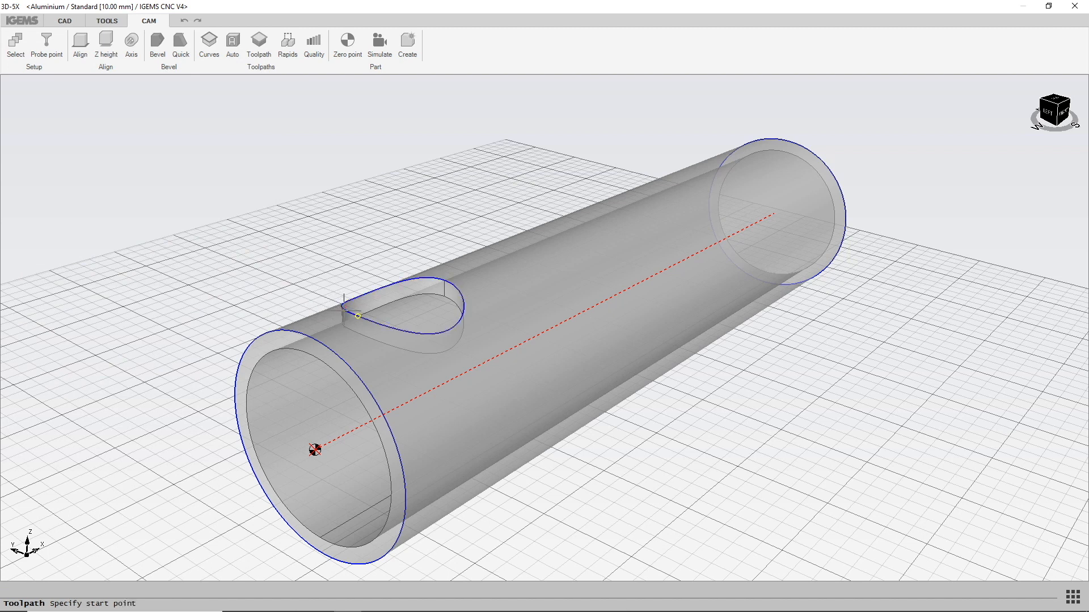
left_click(352, 318)
right_click(346, 300)
left_click(349, 298)
left_click(377, 280)
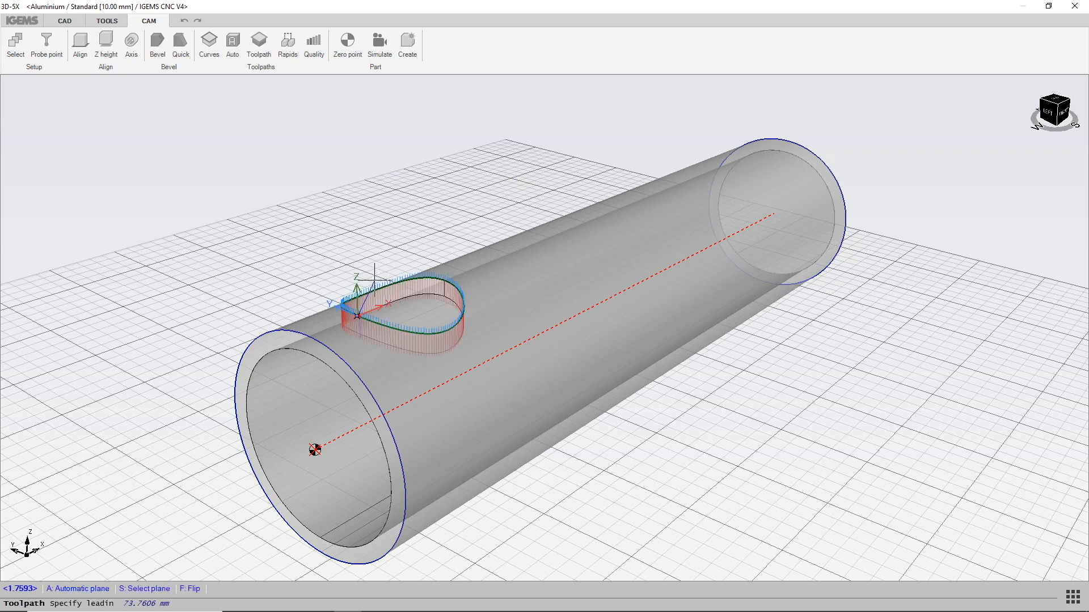
left_click(377, 308)
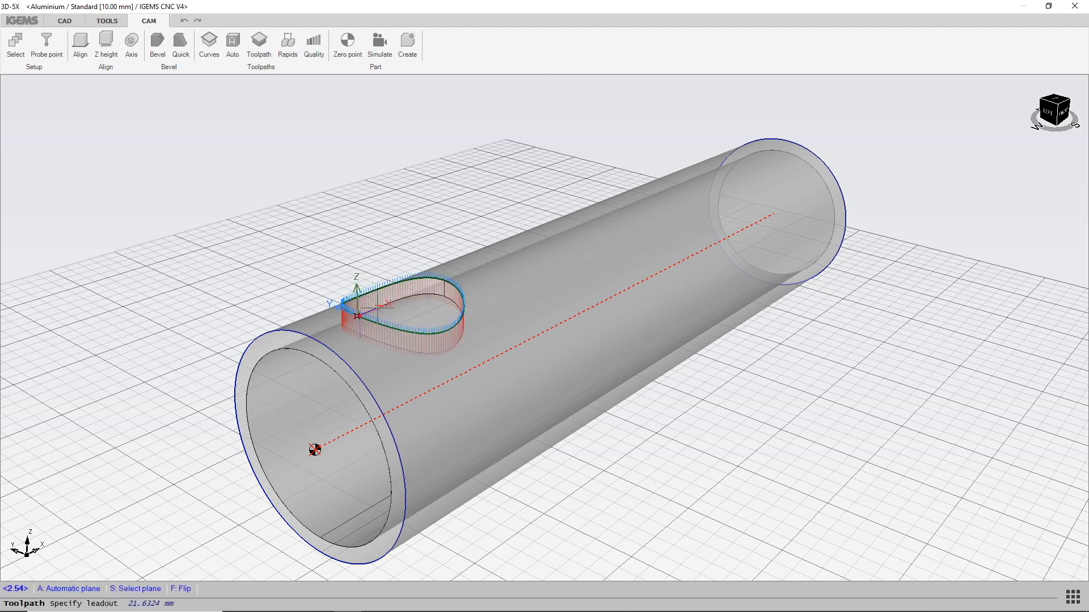
left_click(399, 301)
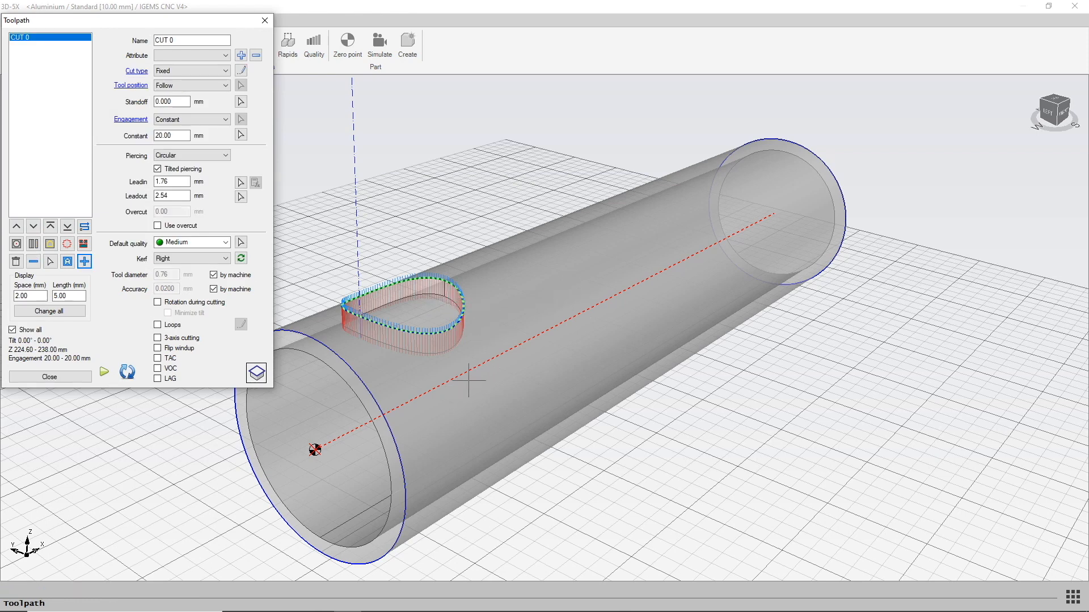
Step: Examine the fixed cut direction around the teardrop opening from the tube's open end and from oblique angles
middle_click_drag(469, 381, 561, 359)
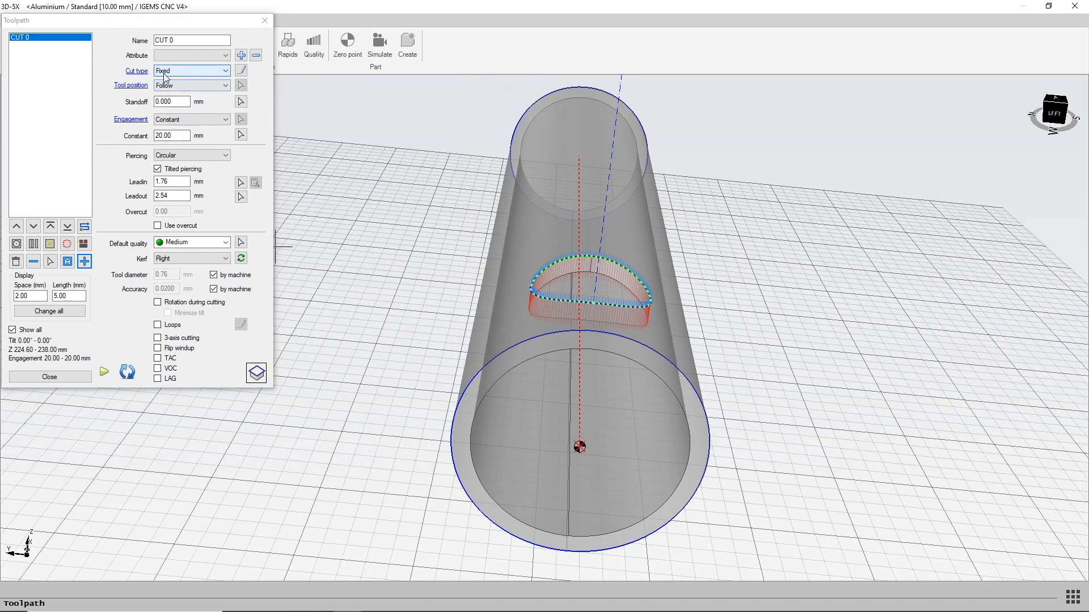
middle_click_drag(724, 372, 719, 308)
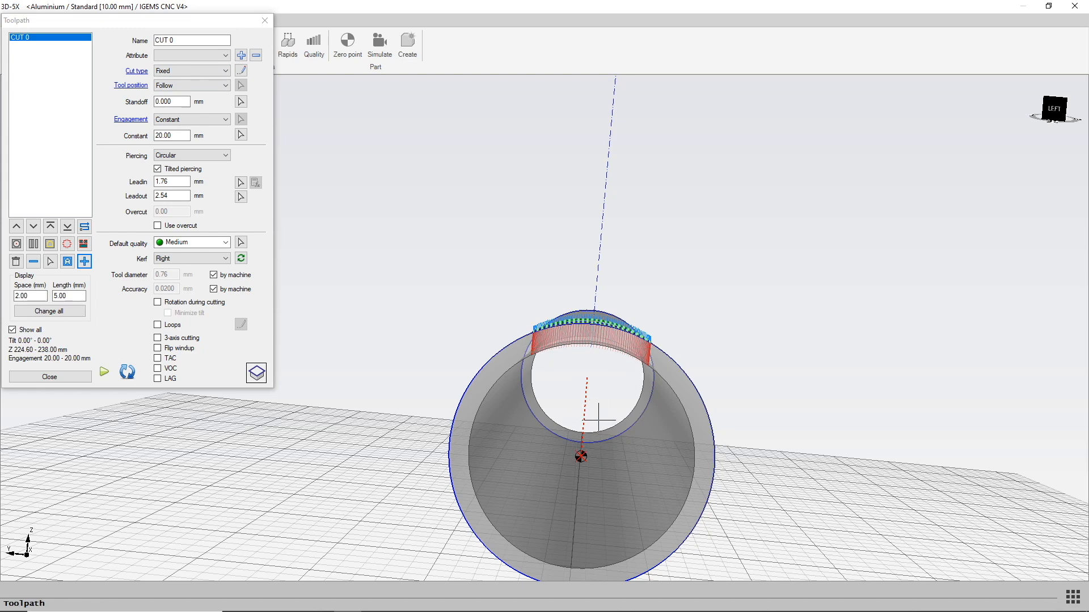
middle_click_drag(598, 420, 583, 419)
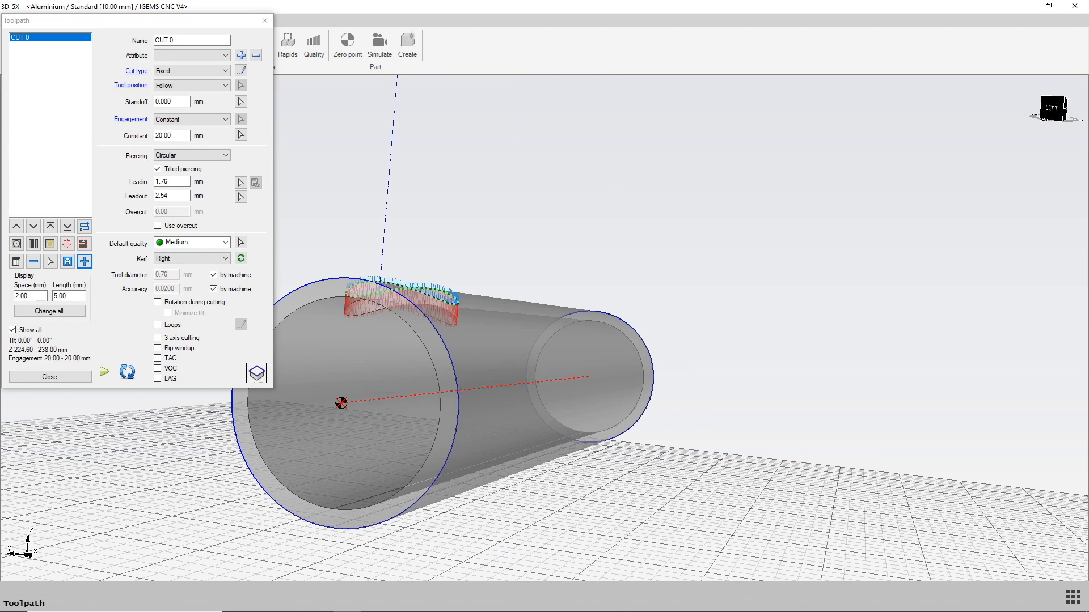
mouse_move(411, 397)
middle_mouse_down()
mouse_move(399, 384)
mouse_move(411, 402)
middle_mouse_up()
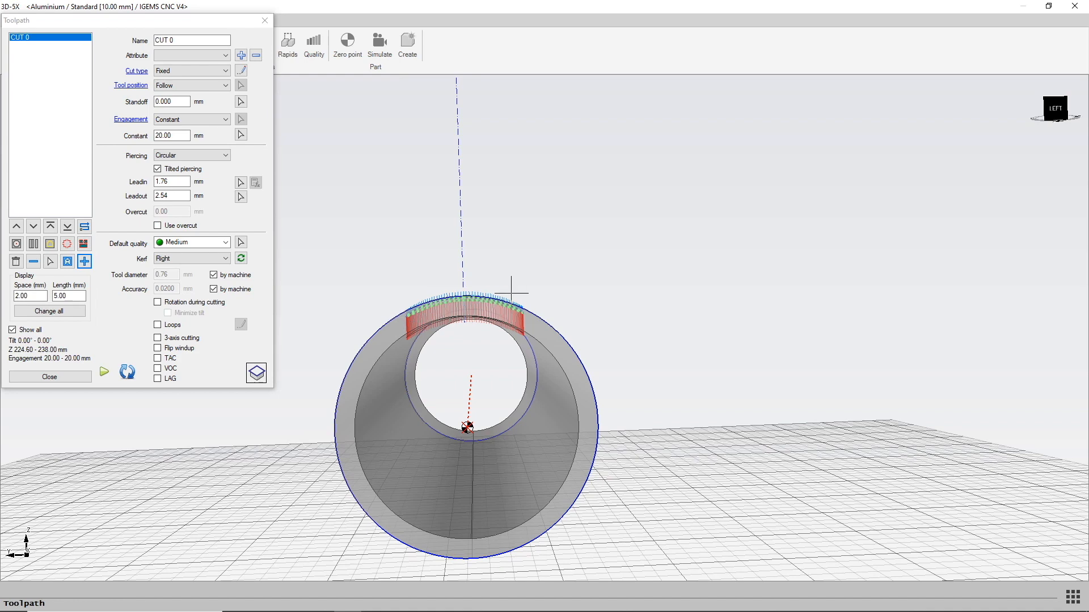
middle_click_drag(411, 401, 683, 392)
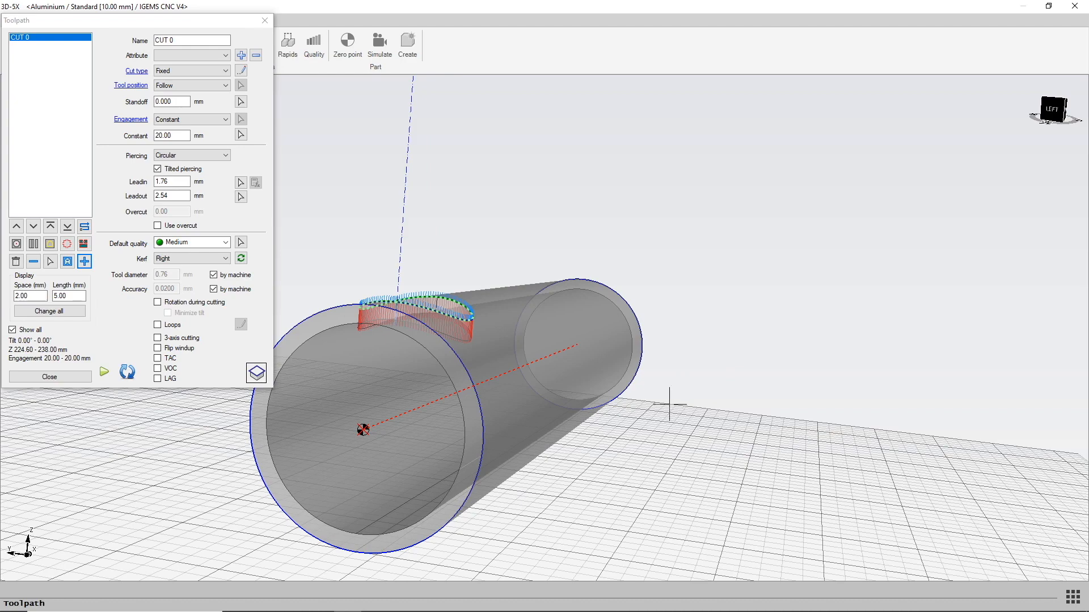
middle_click_drag(614, 383, 588, 335)
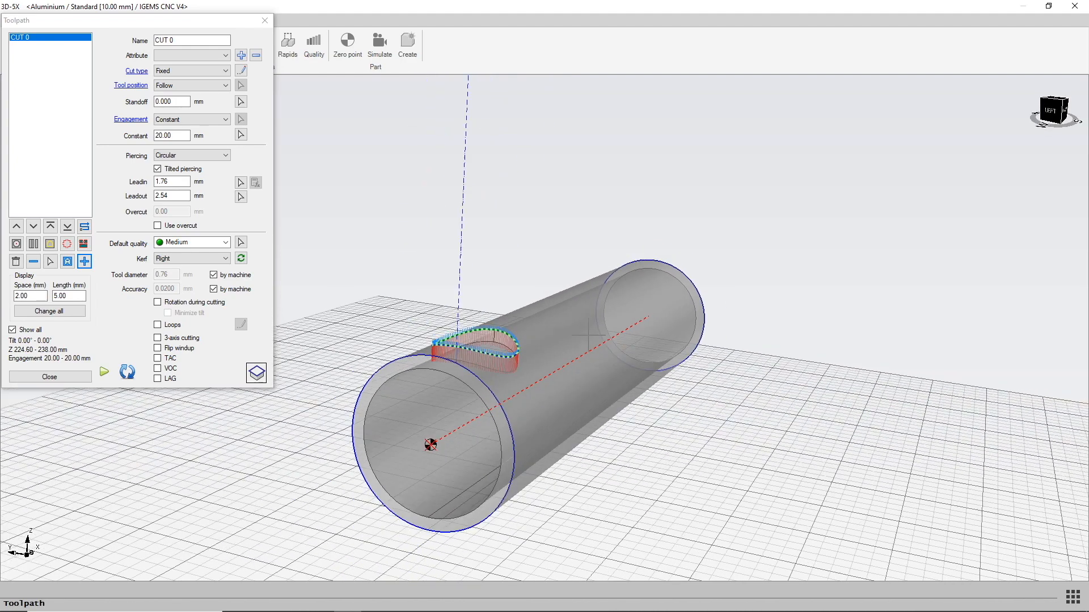
scroll(513, 383, "down", 1)
Step: Specify the fixed cut direction of the opening's toolpath by angle, with A at 20°, and inspect the tilted cut up close
left_click(241, 70)
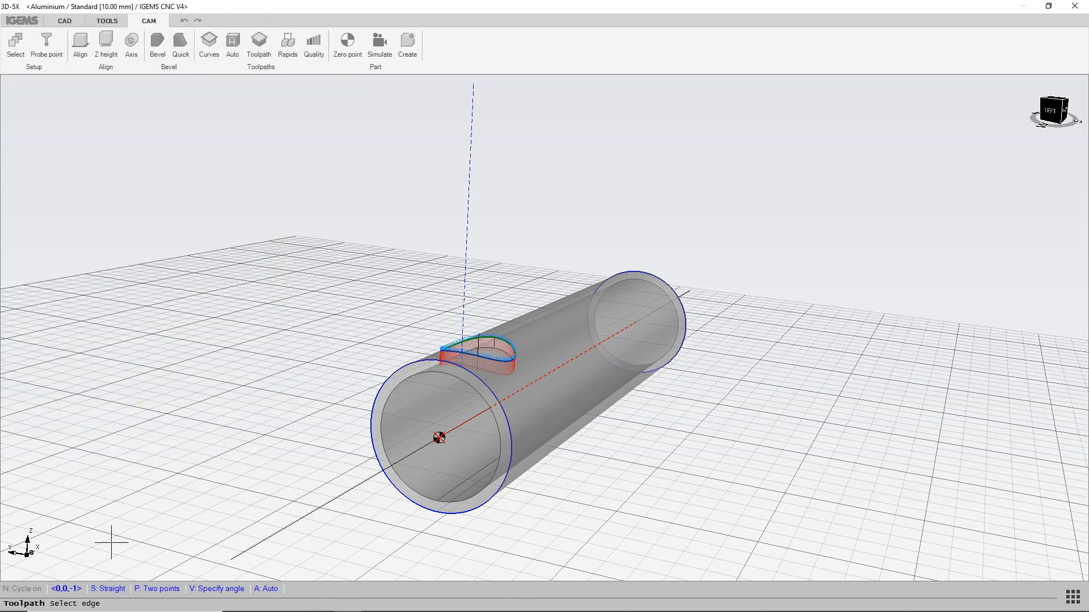
left_click(215, 589)
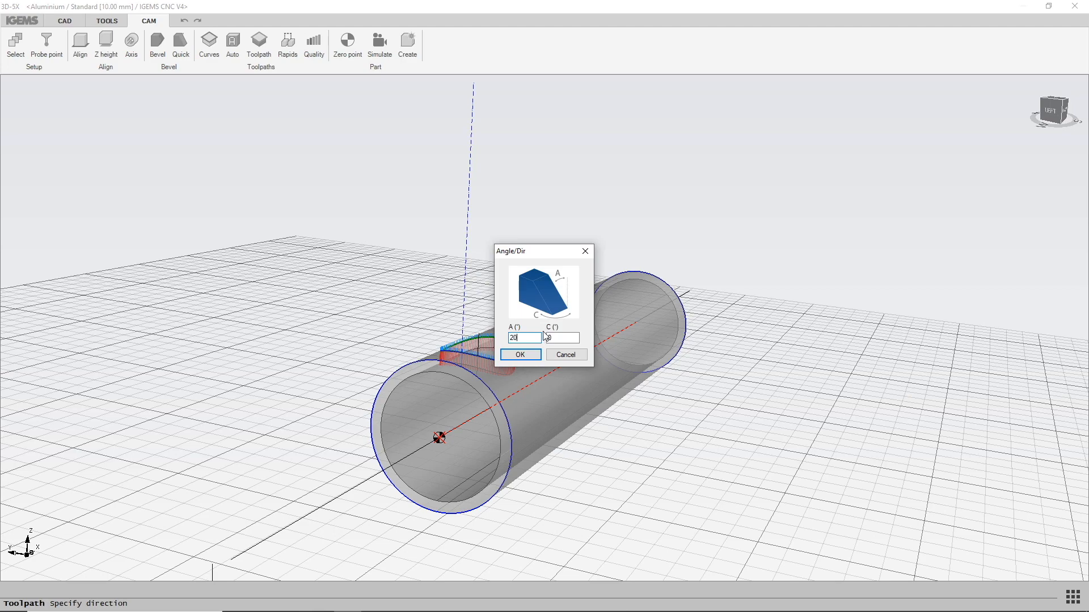
left_click(535, 356)
middle_click_drag(653, 380, 567, 320)
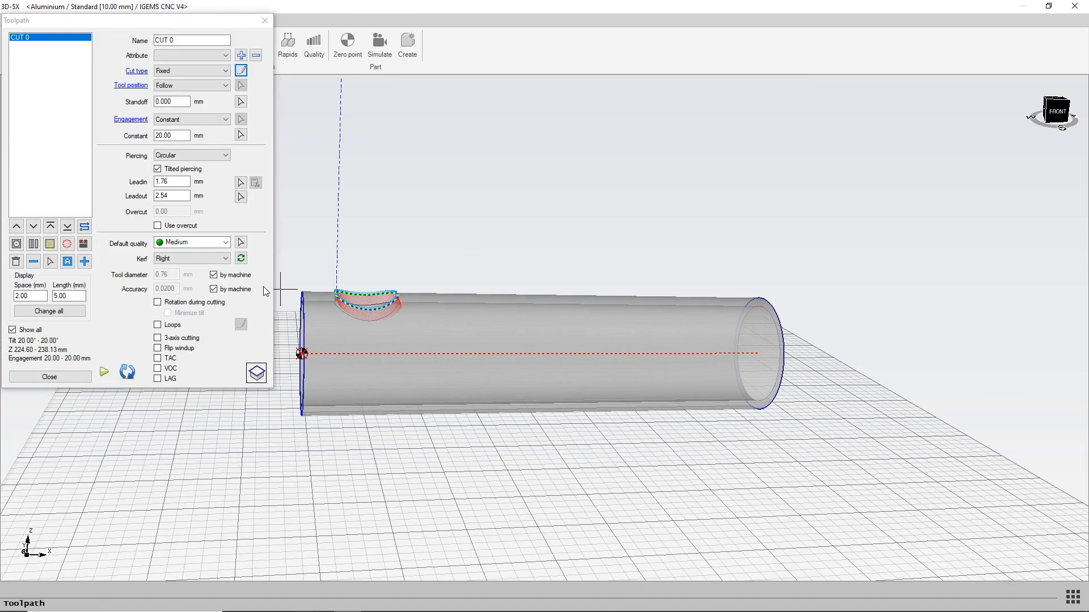
scroll(353, 274, "up", 5)
middle_click_drag(352, 274, 508, 252)
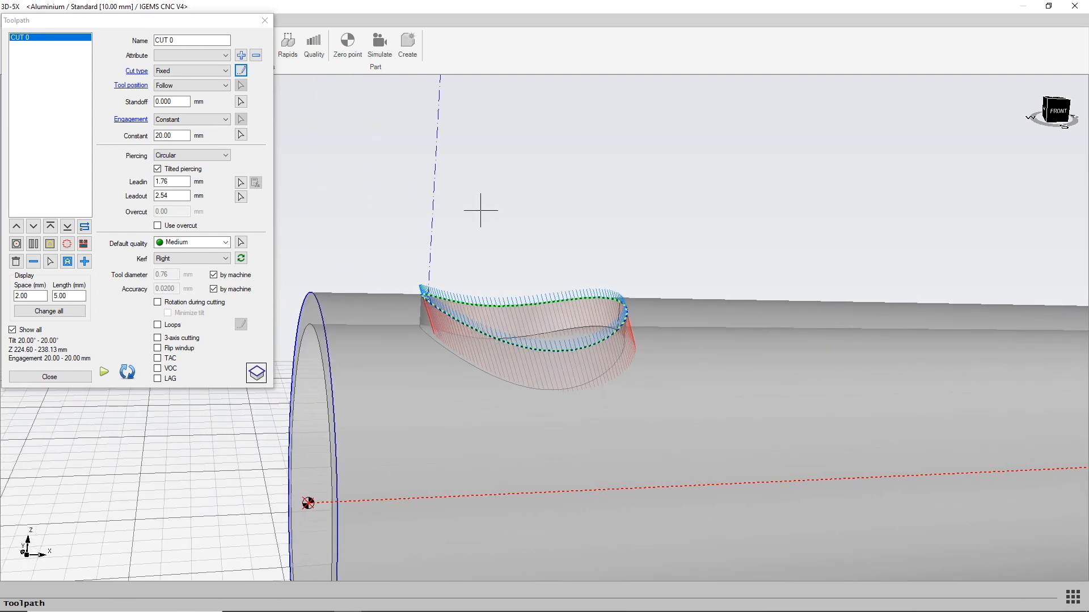